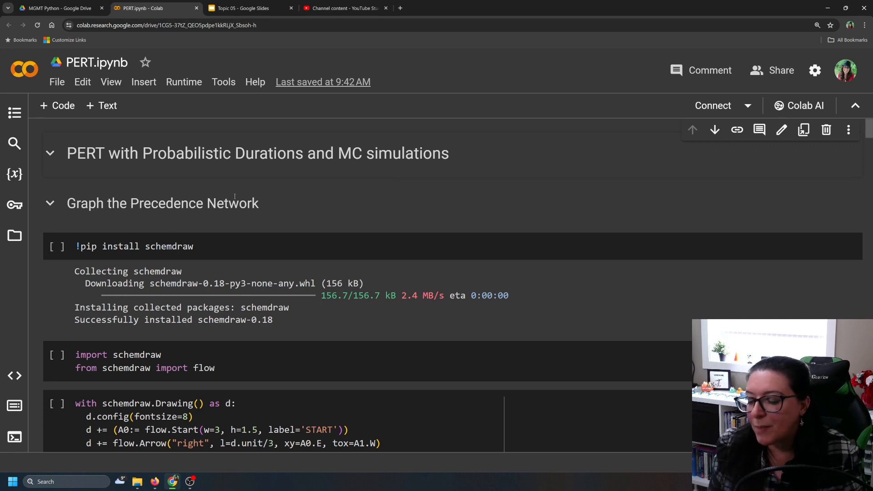
# - Examine the notebook's schemdraw code for the precedence network and the network diagram it draws
pyautogui.scroll(-1, 249, 194)
pyautogui.scroll(-2, 249, 195)
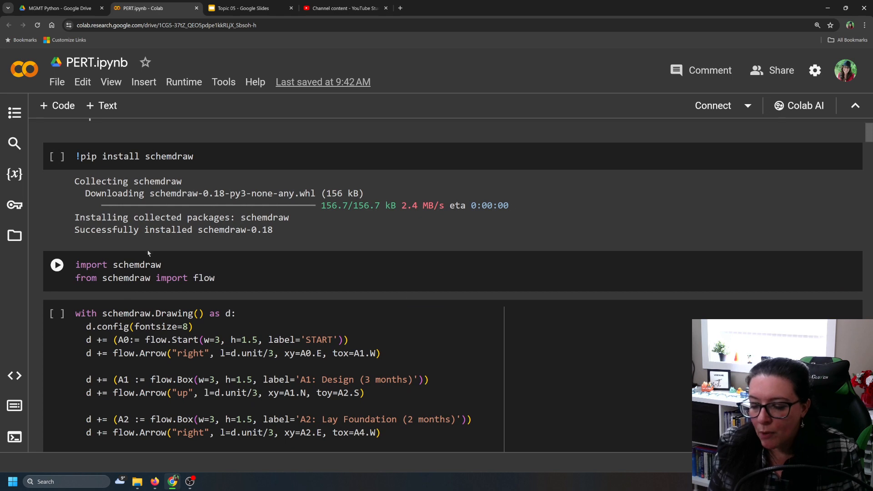
pyautogui.click(167, 278)
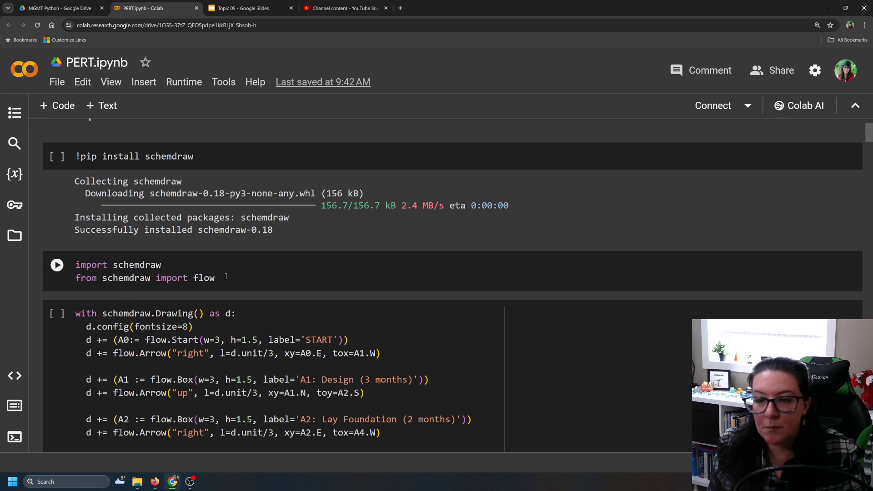
pyautogui.scroll(-5, 222, 275)
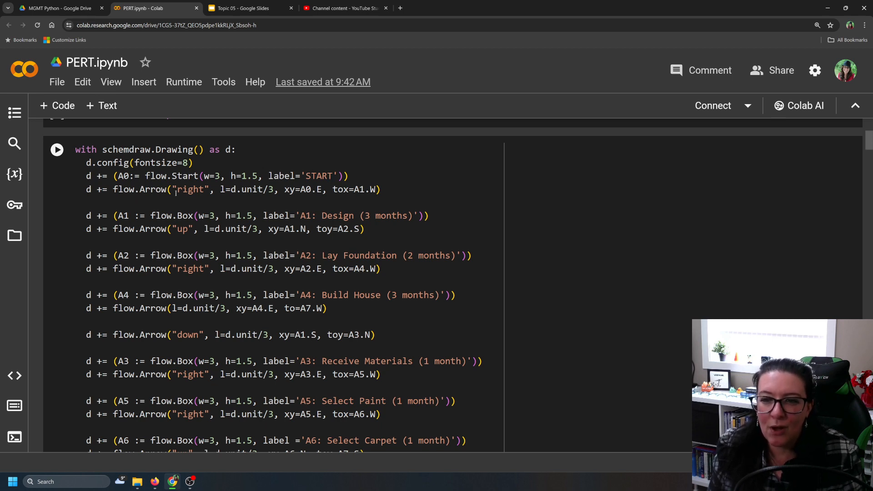
pyautogui.scroll(-3, 293, 191)
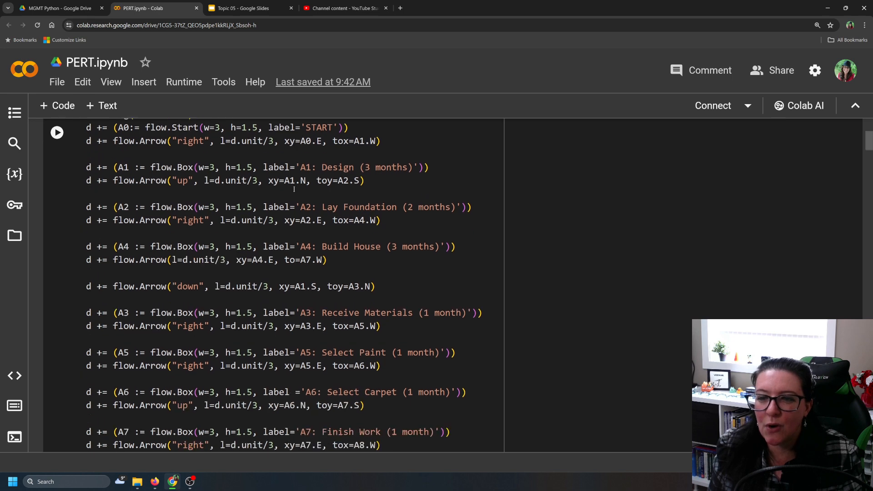
pyautogui.scroll(-7, 289, 244)
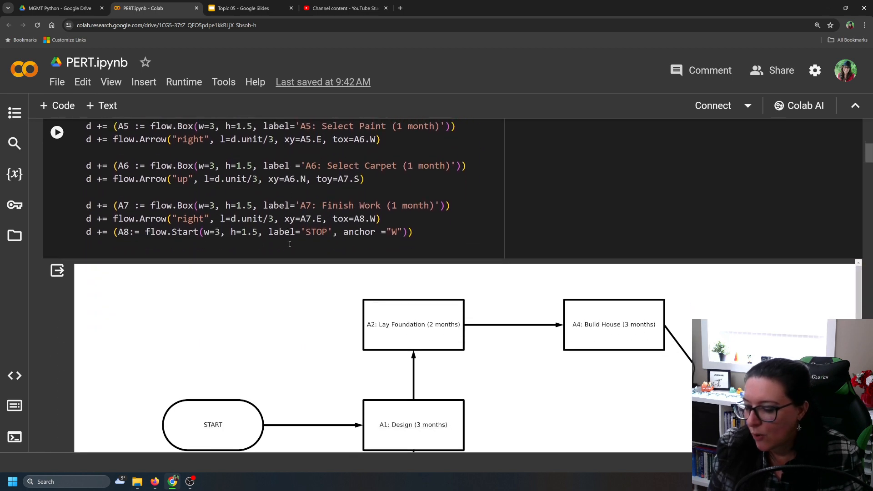
pyautogui.scroll(1, 289, 244)
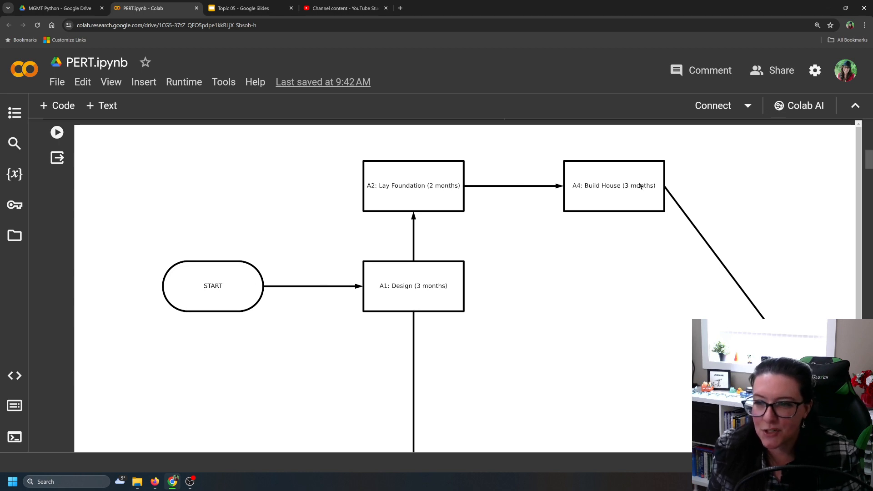
pyautogui.scroll(-1, 639, 183)
pyautogui.scroll(1, 640, 183)
pyautogui.scroll(-1, 639, 183)
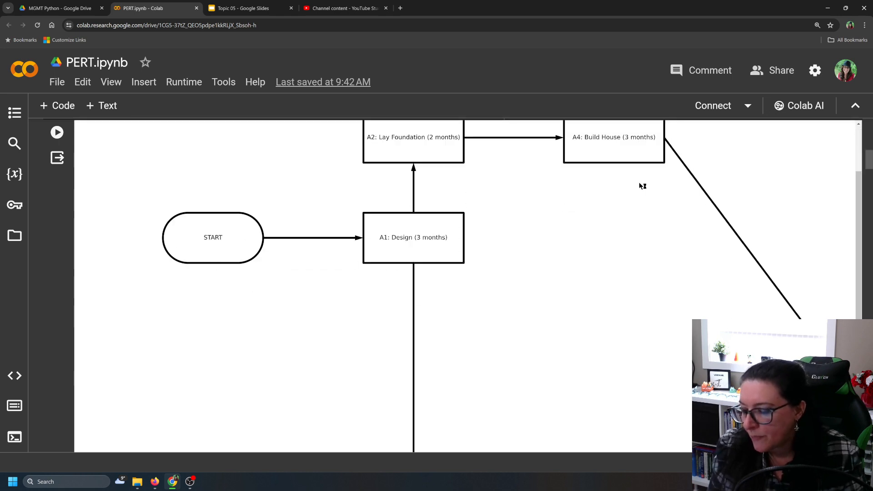
pyautogui.scroll(-3, 642, 186)
pyautogui.scroll(5, 639, 186)
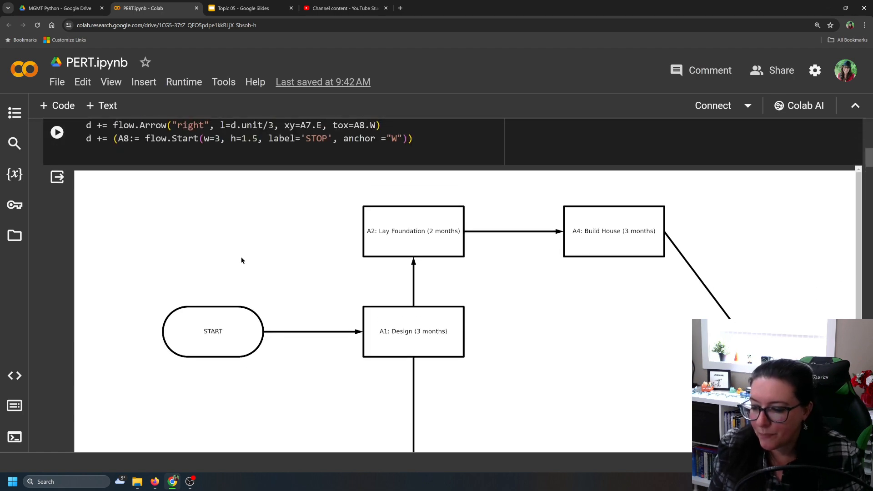
pyautogui.scroll(2, 241, 260)
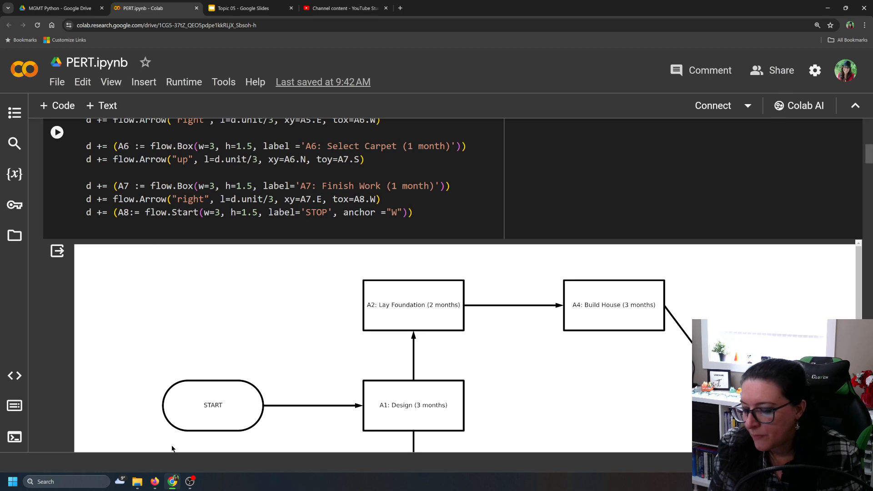
# - Switch to Visio in the Firefox window and create a new blank drawing
pyautogui.moveTo(154, 488)
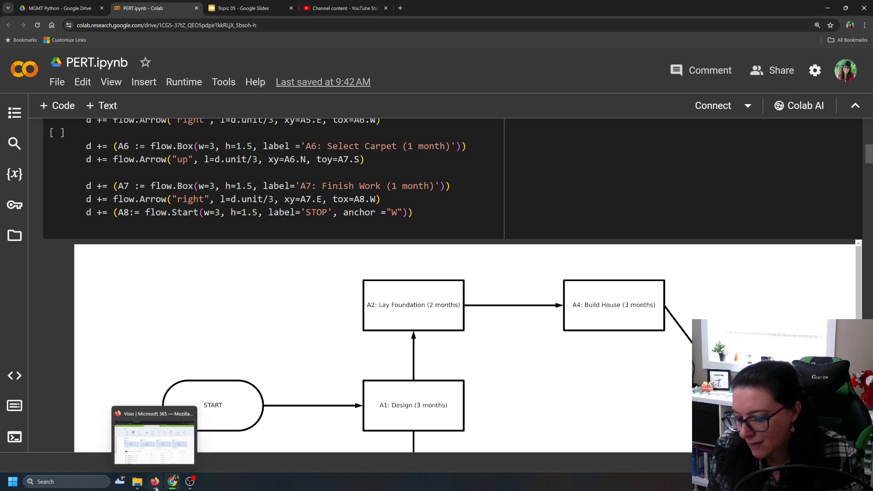
pyautogui.click(155, 487)
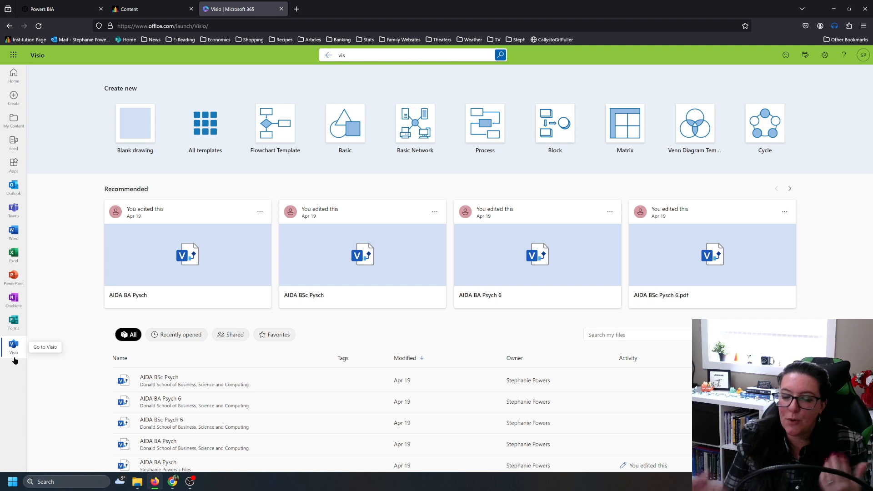
pyautogui.click(140, 127)
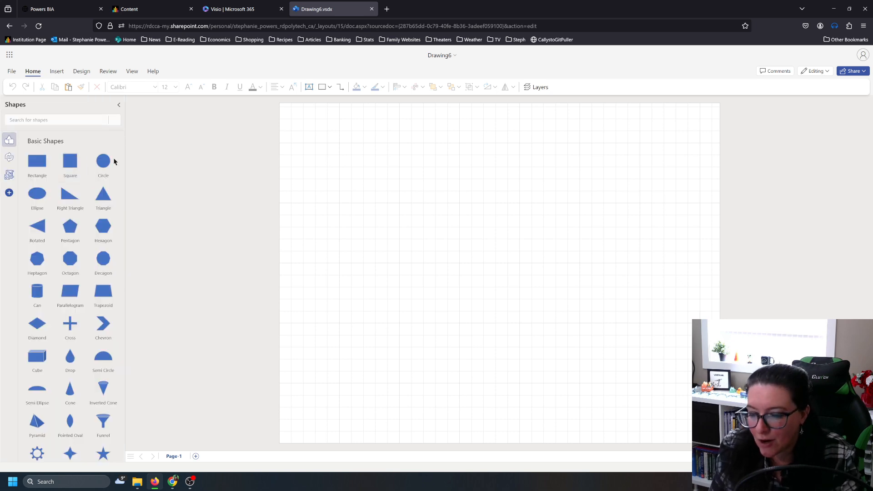
# - Place a circle near the page's upper-left corner and label it "Start"
pyautogui.moveTo(103, 162); pyautogui.dragTo(266, 187)
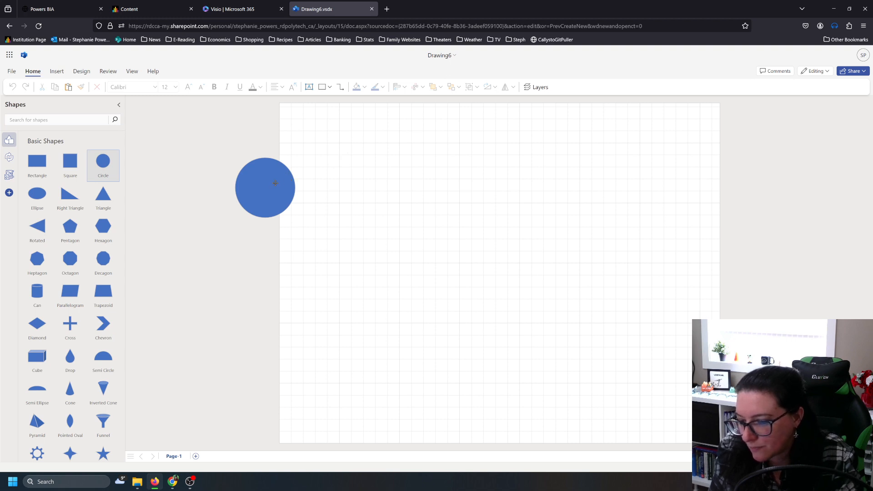
pyautogui.moveTo(332, 183); pyautogui.dragTo(348, 150)
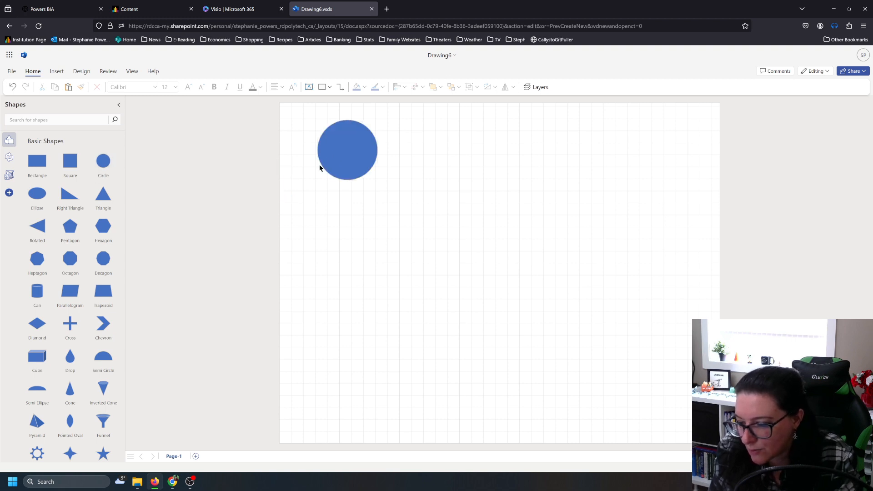
pyautogui.doubleClick(344, 149)
pyautogui.write('Start')
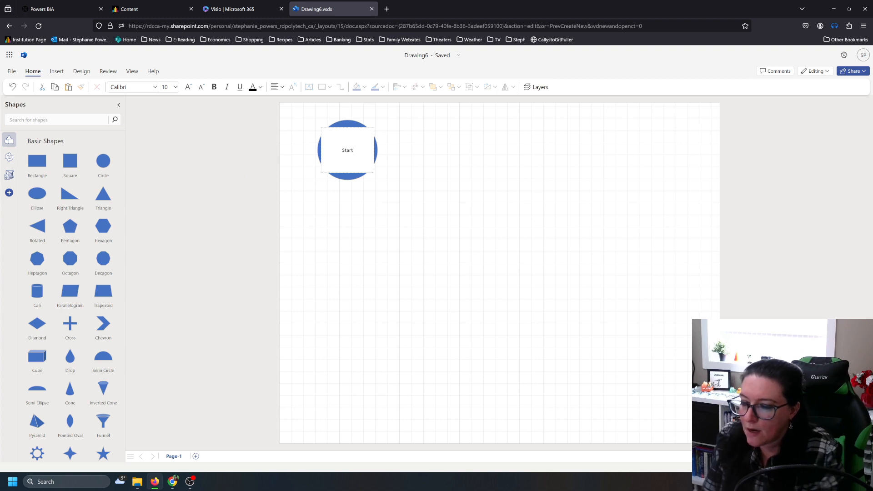
pyautogui.click(340, 197)
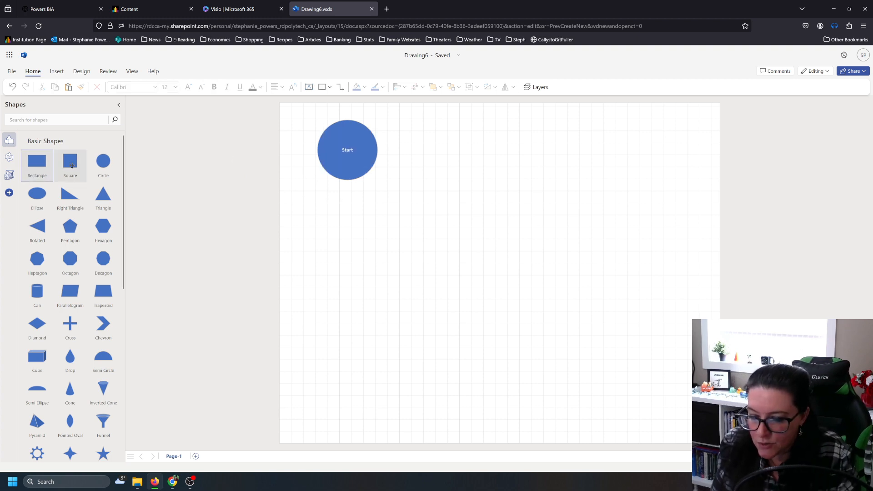
# - Add a square to the right of the Start circle, level with it, and label it "Review Menus"
pyautogui.moveTo(70, 162); pyautogui.dragTo(432, 161)
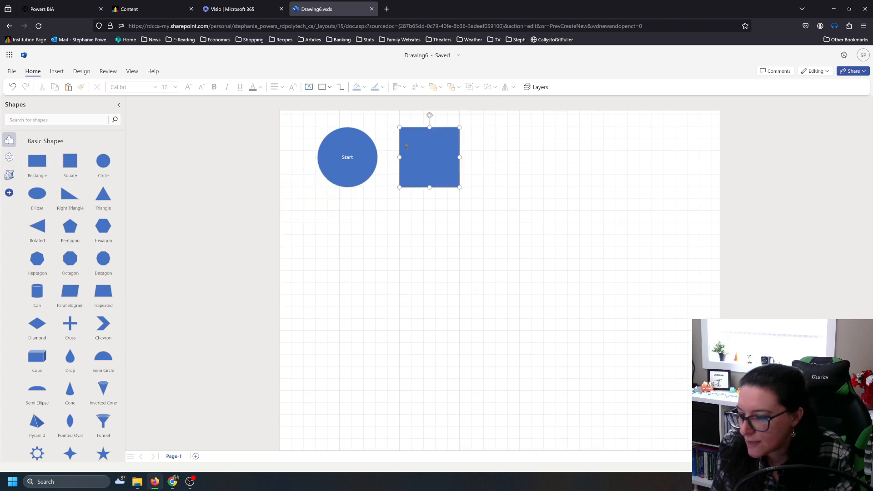
pyautogui.doubleClick(432, 150)
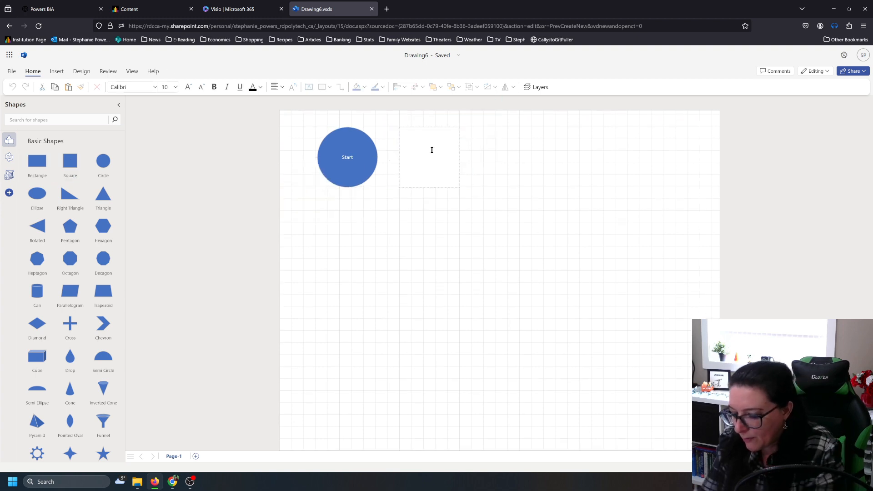
pyautogui.write('Review Menus')
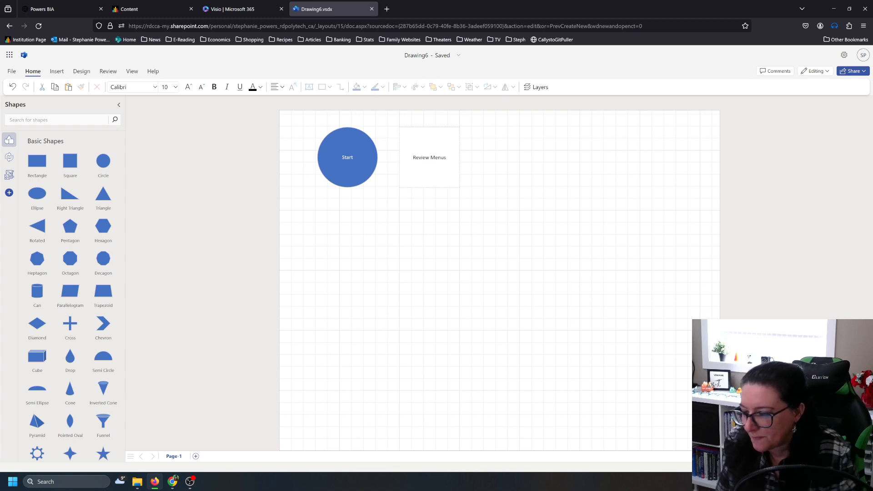
pyautogui.click(396, 203)
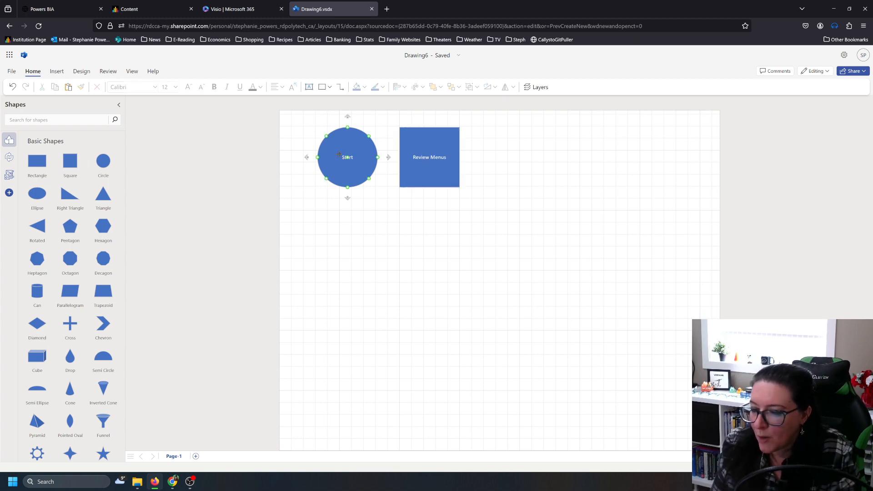
# - Draw a connector arrow from the Start circle to the Review Menus square
pyautogui.click(347, 168)
pyautogui.click(340, 88)
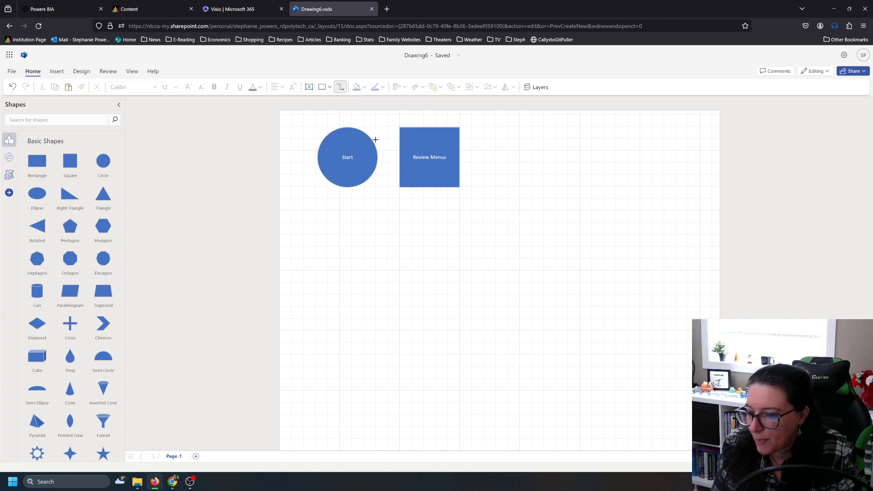
pyautogui.moveTo(399, 157); pyautogui.dragTo(400, 157)
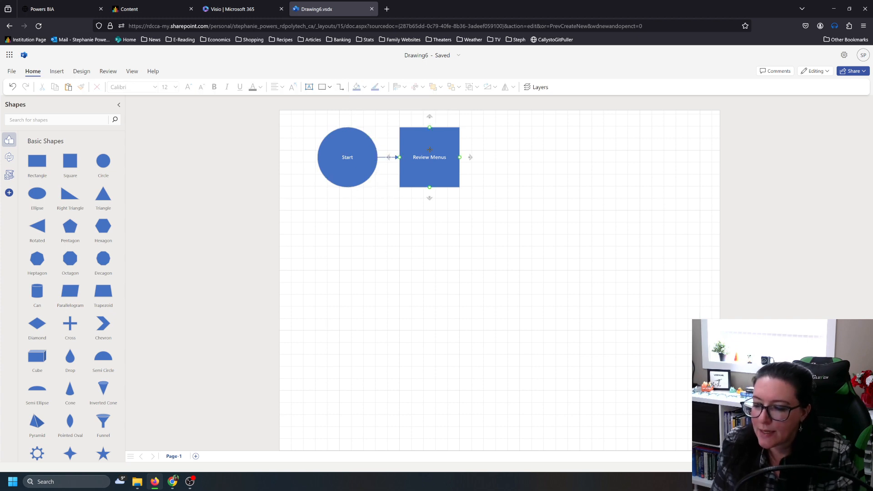
# - Search the shape library for Diamond and place the Blocks diamond to the right of the Review Menus square, level with it
pyautogui.scroll(-2, 56, 321)
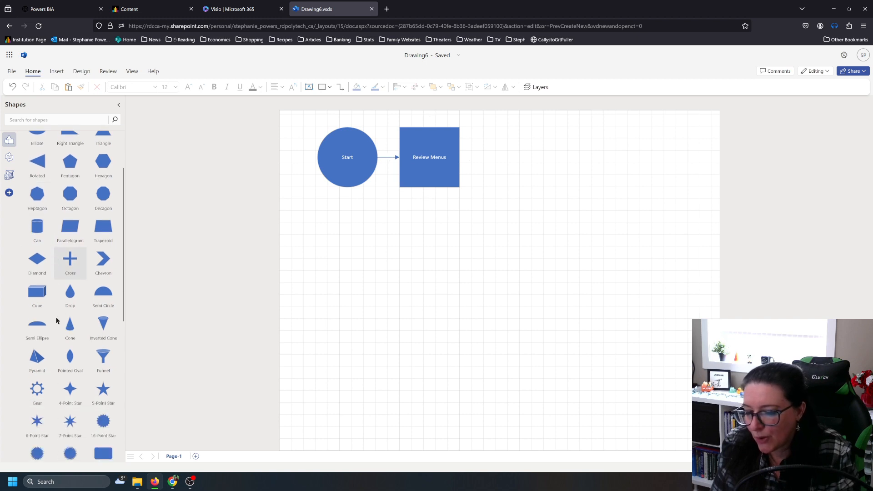
pyautogui.scroll(-1, 55, 319)
pyautogui.scroll(3, 56, 319)
pyautogui.scroll(-3, 83, 202)
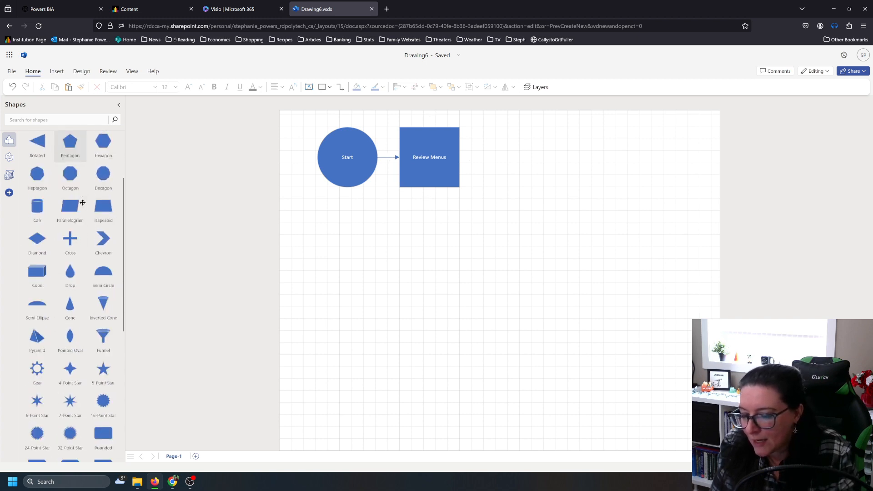
pyautogui.scroll(-9, 83, 203)
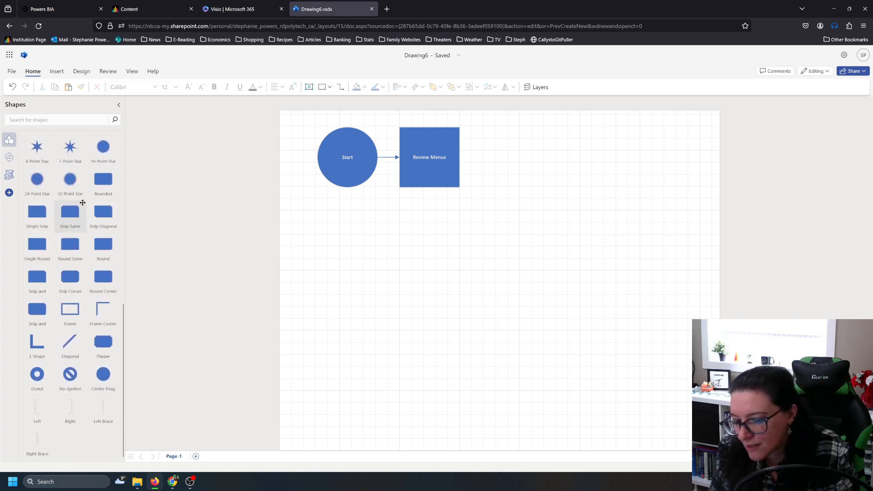
pyautogui.scroll(5, 83, 203)
pyautogui.click(60, 120)
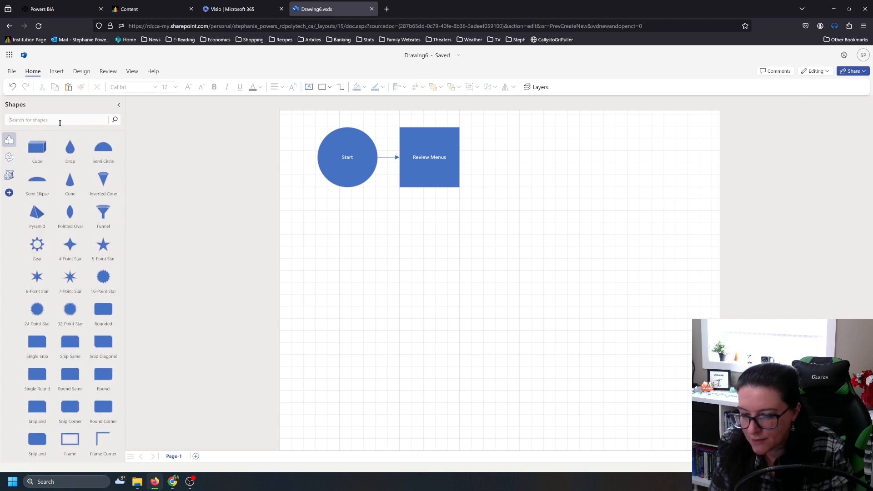
pyautogui.write('diam')
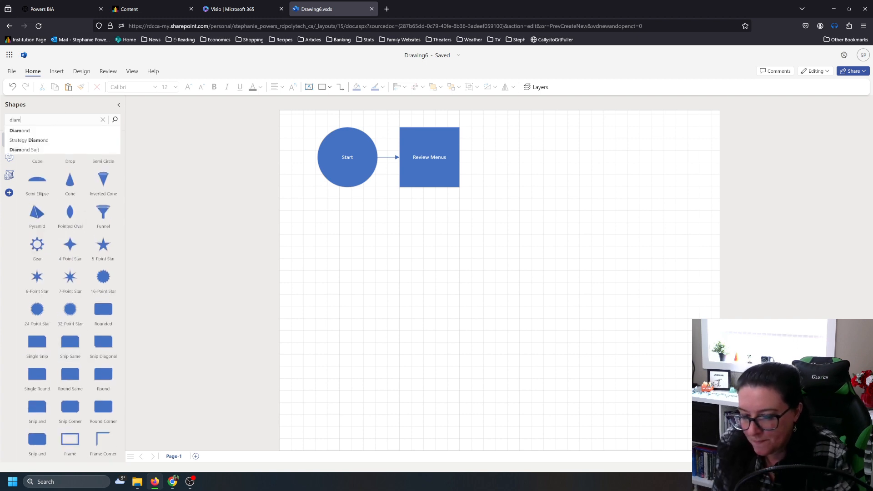
pyautogui.click(38, 132)
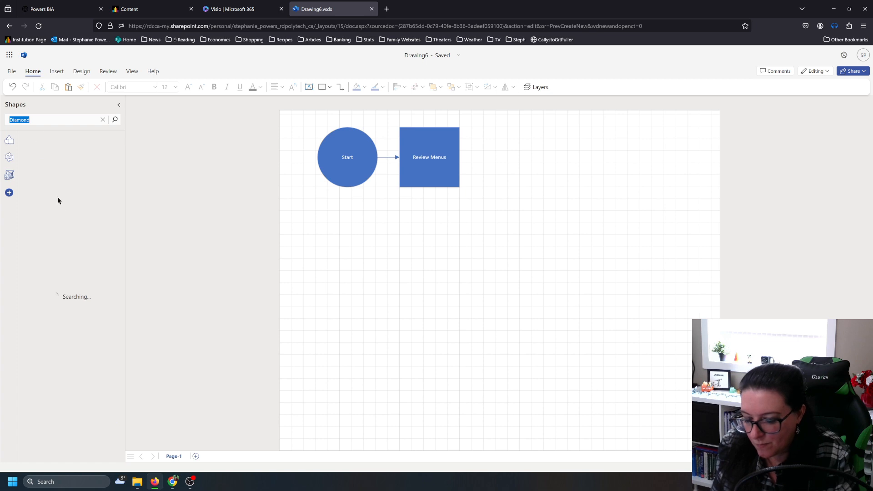
pyautogui.moveTo(37, 184); pyautogui.dragTo(561, 191)
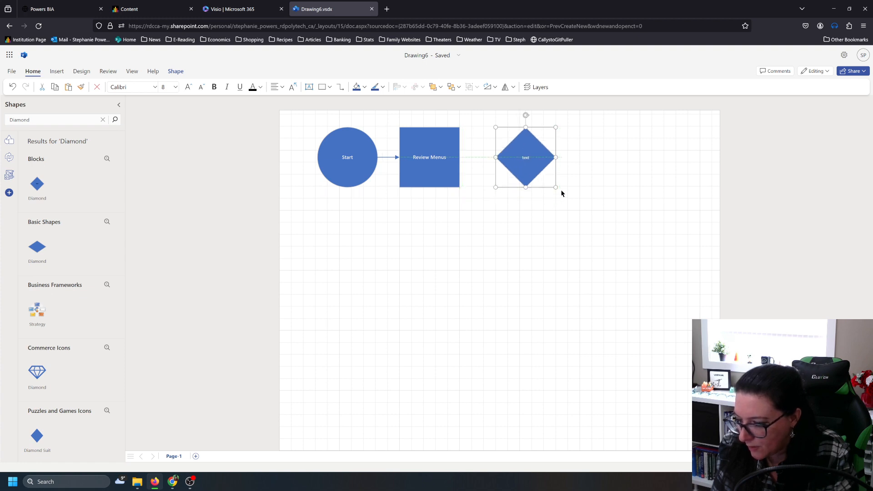
# - Check the lunch example on slide 36 of the Topic 05 presentation in Google Slides, and label the Visio diamond "Decide Place"
pyautogui.doubleClick(526, 158)
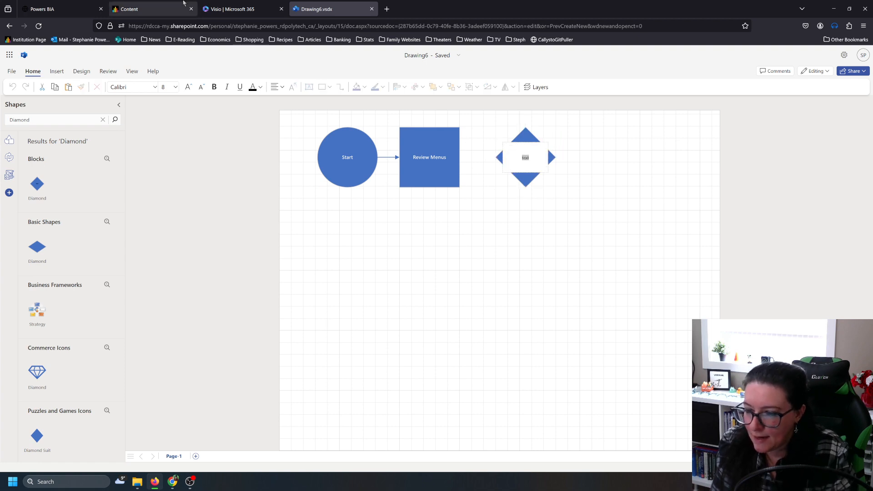
pyautogui.click(173, 481)
pyautogui.click(269, 8)
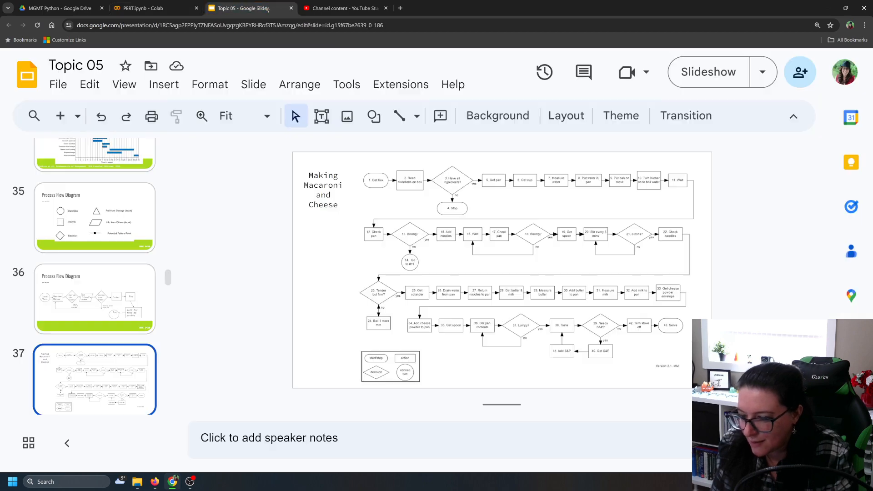
pyautogui.click(109, 298)
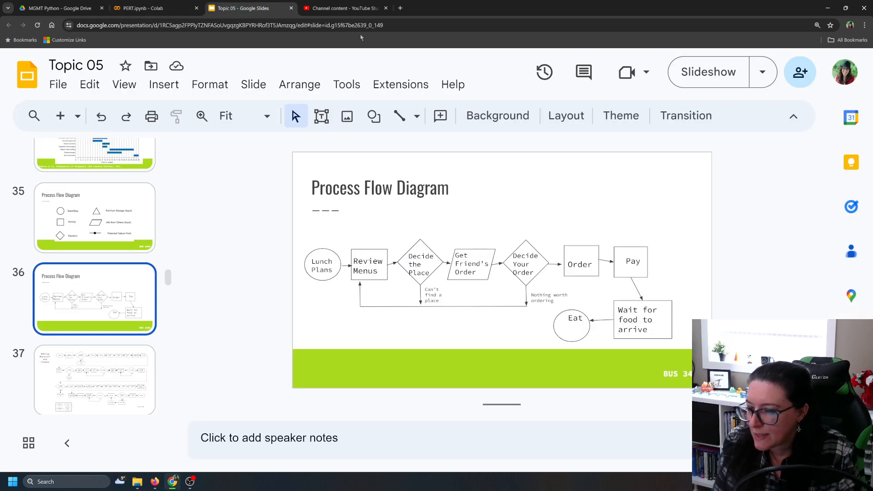
pyautogui.click(344, 9)
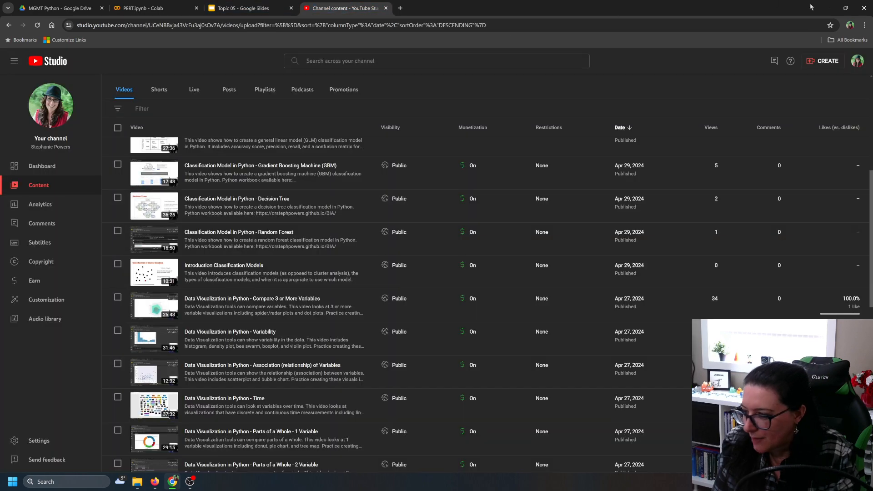
pyautogui.click(828, 8)
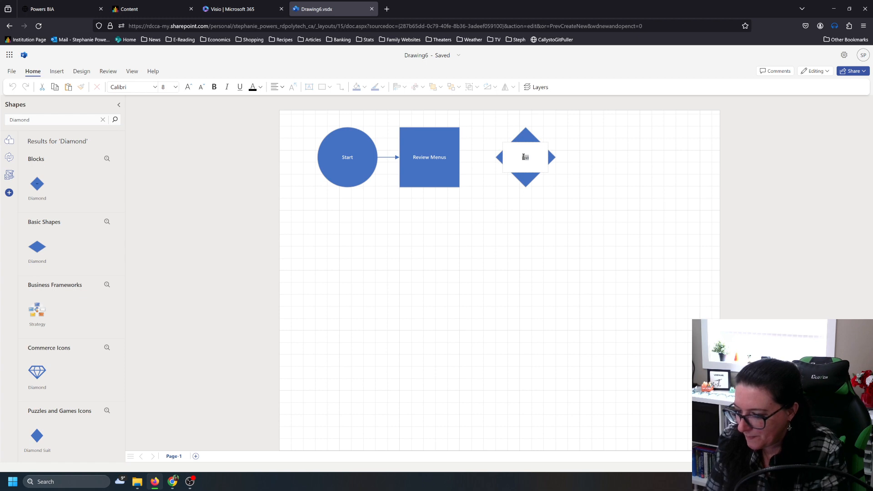
pyautogui.write('Decide Plac')
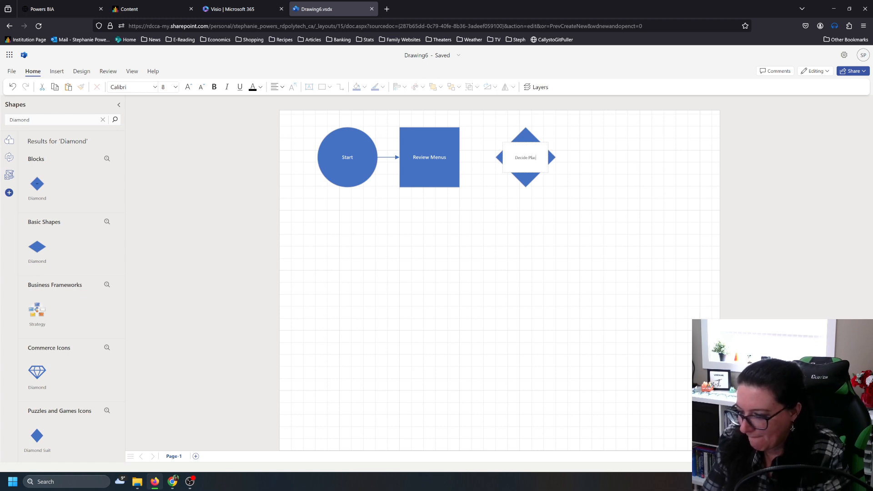
pyautogui.write('e')
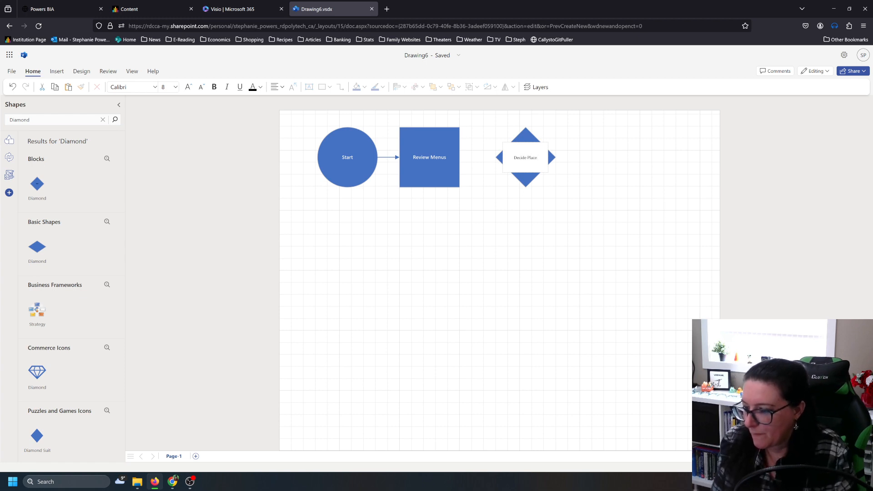
pyautogui.click(565, 211)
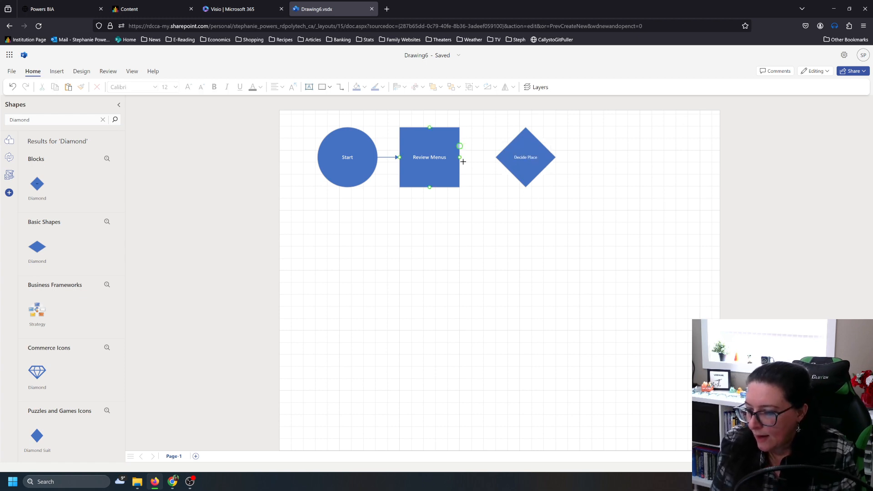
# - Draw connector arrows from the Review Menus square to the Decide Place diamond and from the diamond's bottom back to the square's bottom
pyautogui.click(340, 87)
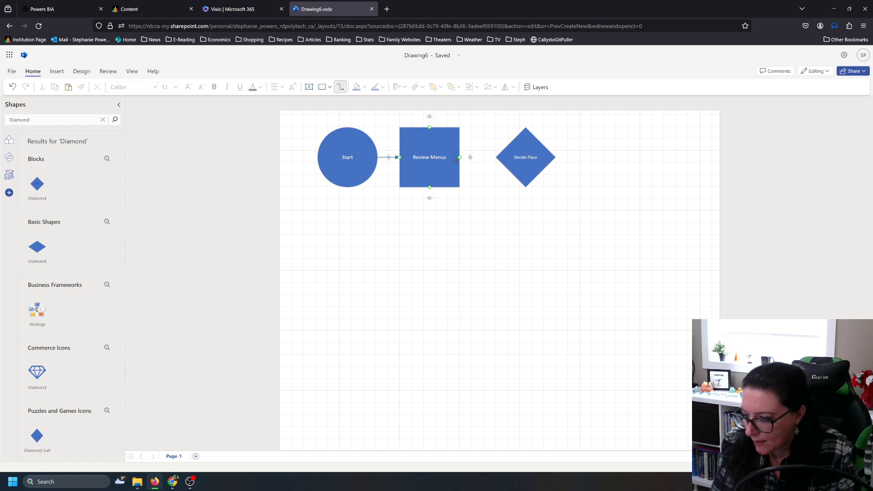
pyautogui.moveTo(456, 160); pyautogui.dragTo(523, 157)
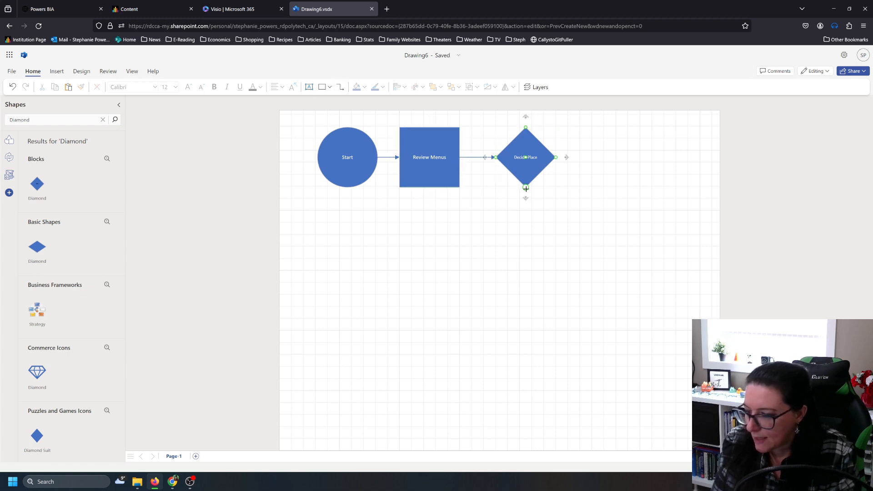
pyautogui.moveTo(526, 188); pyautogui.dragTo(427, 188)
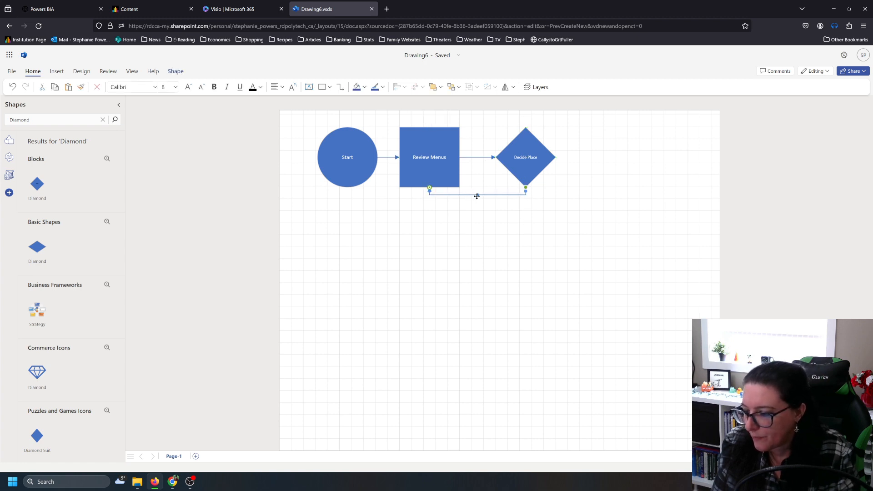
# - Lower the horizontal segment of the return connector between Decide Place and Review Menus, keeping both ends attached
pyautogui.moveTo(477, 197); pyautogui.dragTo(474, 218)
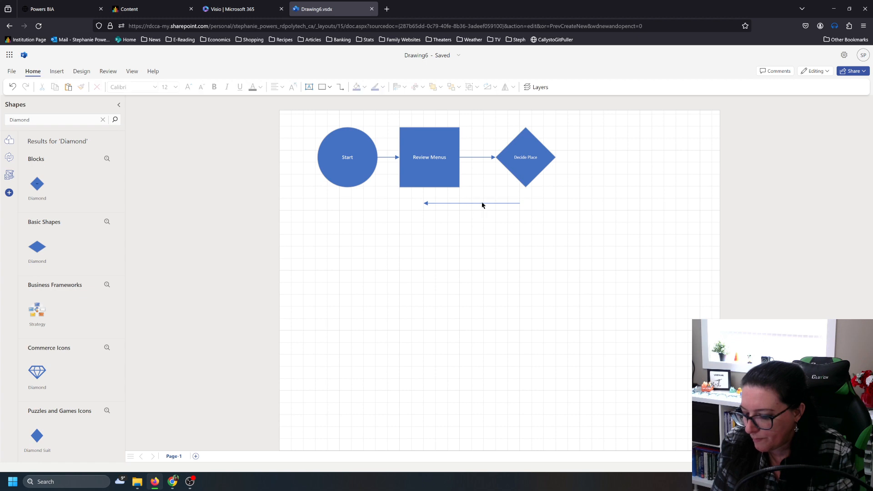
pyautogui.hotkey('ctrl', 'z')
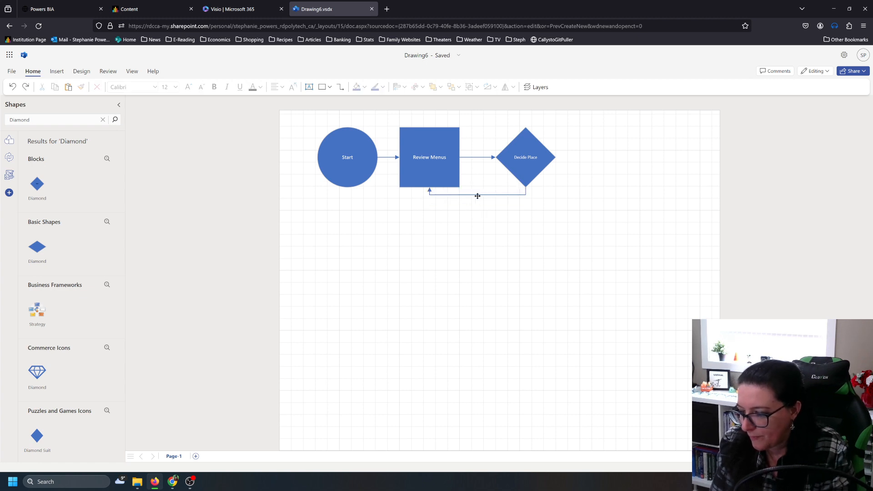
pyautogui.click(475, 195)
pyautogui.moveTo(476, 196); pyautogui.dragTo(473, 211)
pyautogui.click(460, 262)
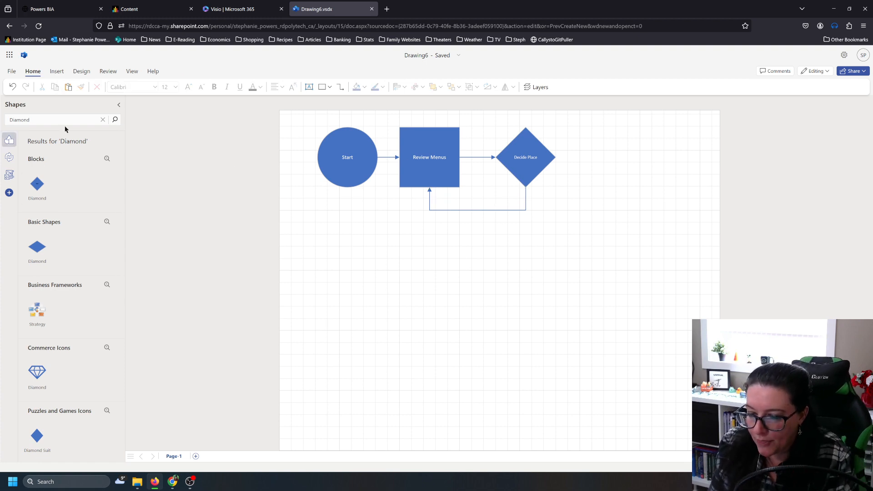
# - Add a Basic Shapes square to the right of Decide Place, and a triangle, a parallelogram and a circle in a row below
pyautogui.click(9, 139)
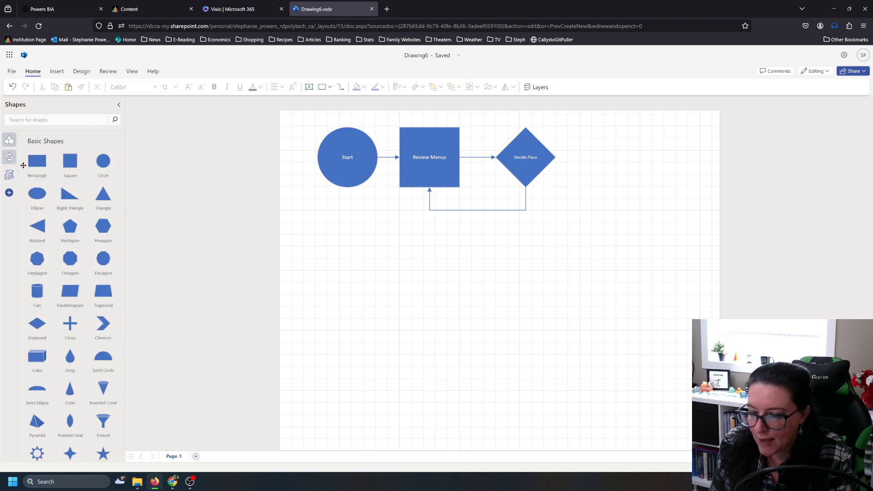
pyautogui.moveTo(72, 169); pyautogui.dragTo(610, 158)
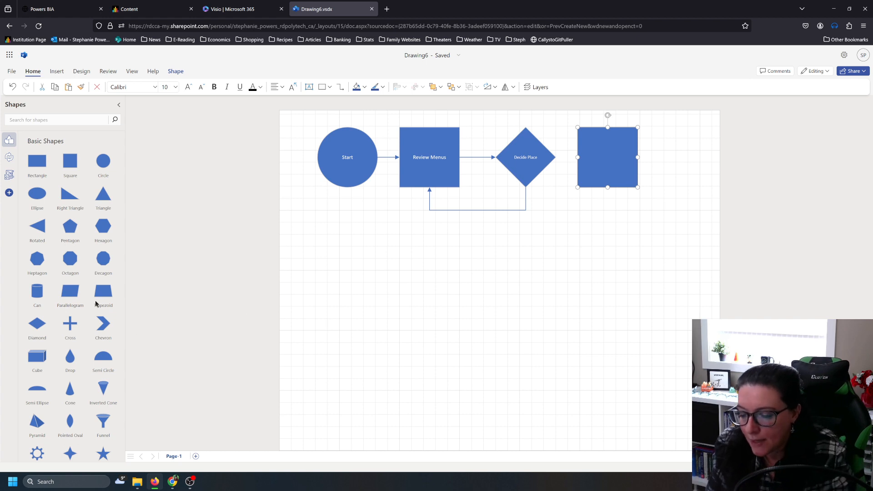
pyautogui.moveTo(70, 291); pyautogui.dragTo(474, 269)
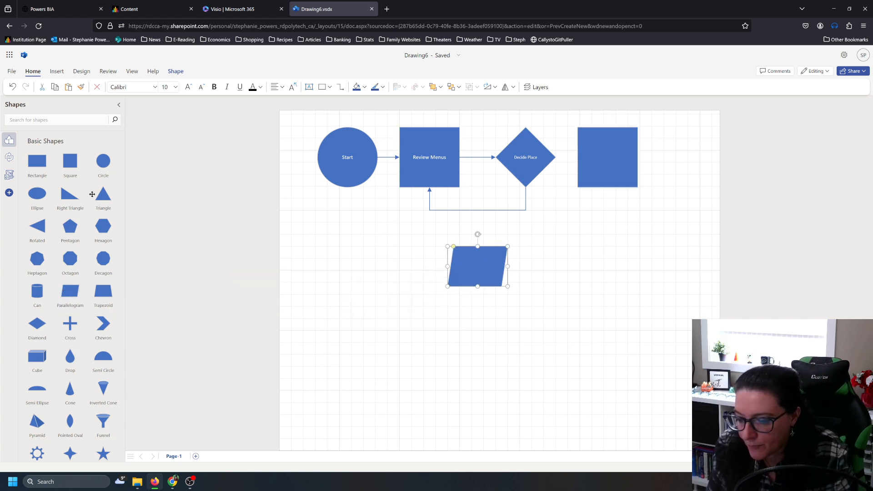
pyautogui.moveTo(101, 197); pyautogui.dragTo(382, 261)
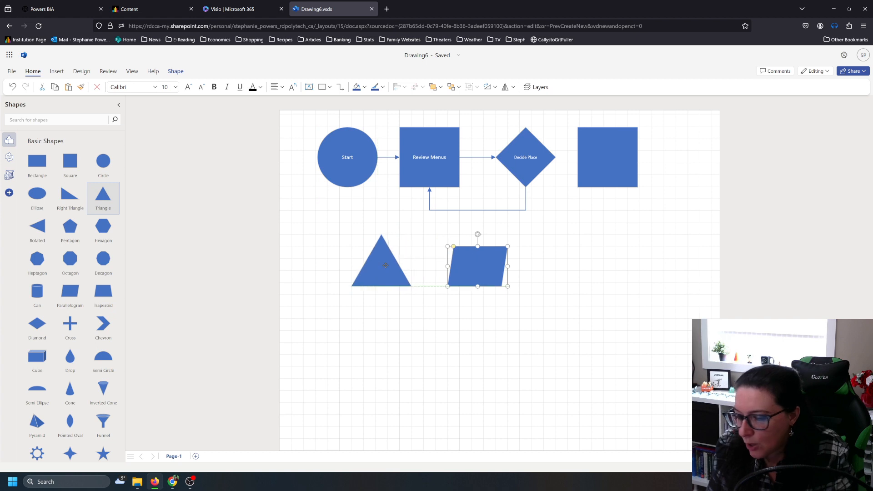
pyautogui.moveTo(103, 161); pyautogui.dragTo(628, 264)
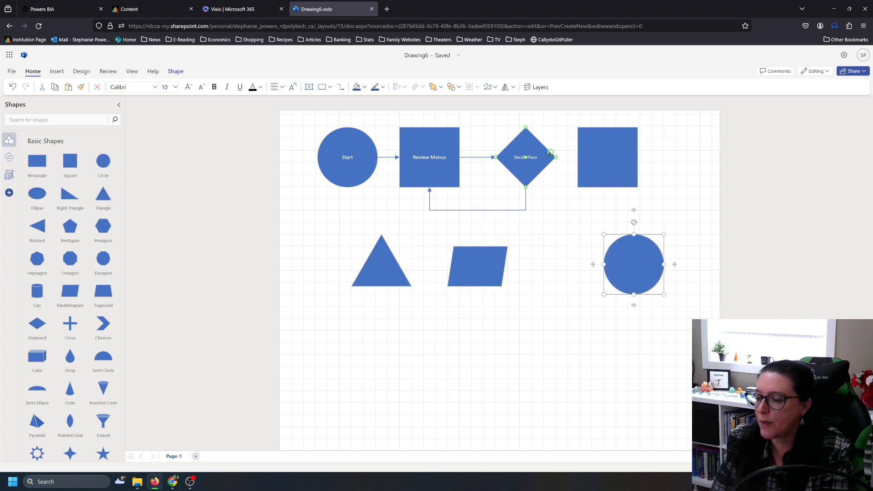
# - Draw connector arrows from the Decide Place diamond to the blank square and from that square to the top of the triangle
pyautogui.moveTo(555, 158); pyautogui.dragTo(381, 235)
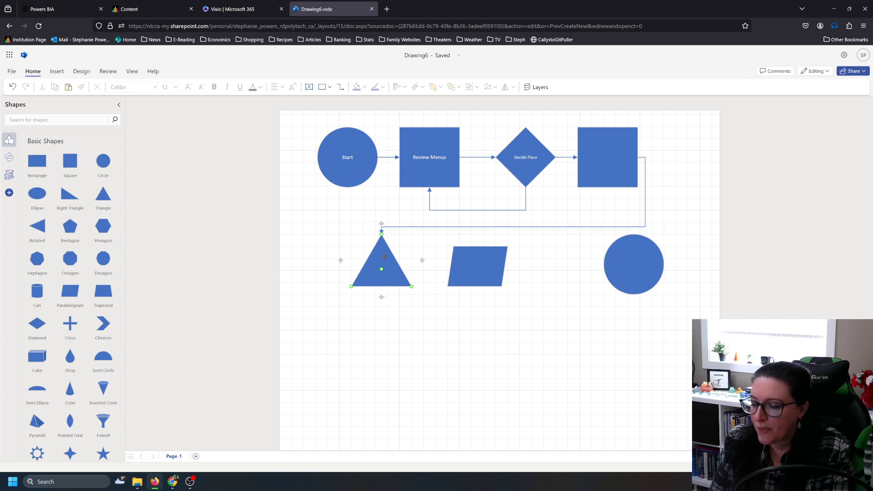
# - Move the triangle left beneath the Start circle and lower its connector's long horizontal segment below the return connector
pyautogui.moveTo(381, 268); pyautogui.dragTo(314, 255)
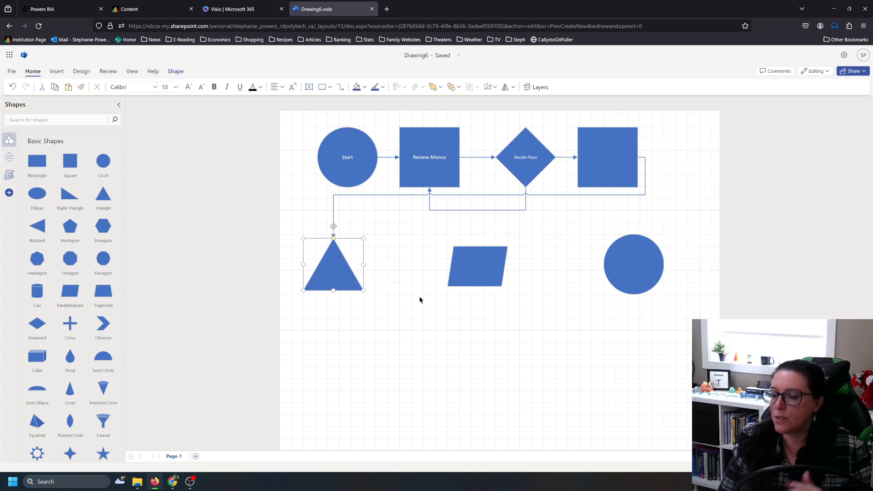
pyautogui.click(475, 195)
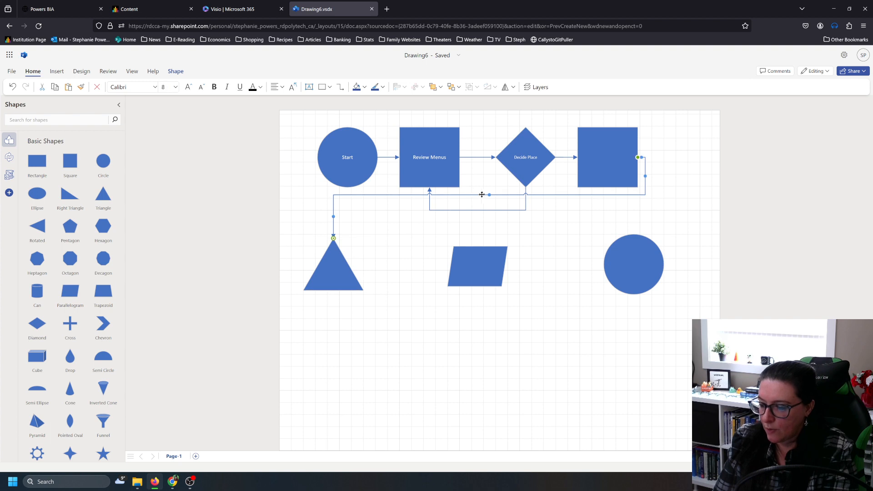
pyautogui.moveTo(489, 196); pyautogui.dragTo(489, 225)
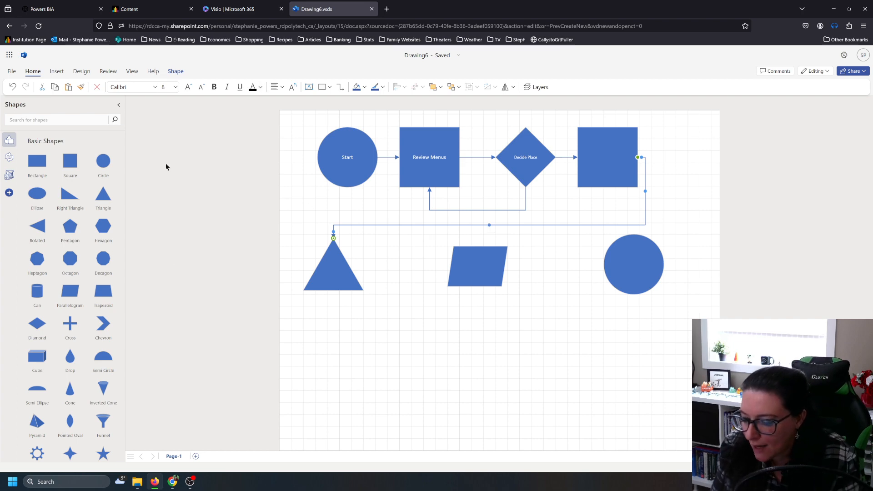
# - Switch to the Topic 05 presentation in Google Slides and examine the process flow symbol legend and the lunch example on slides 35 and 36
pyautogui.click(173, 481)
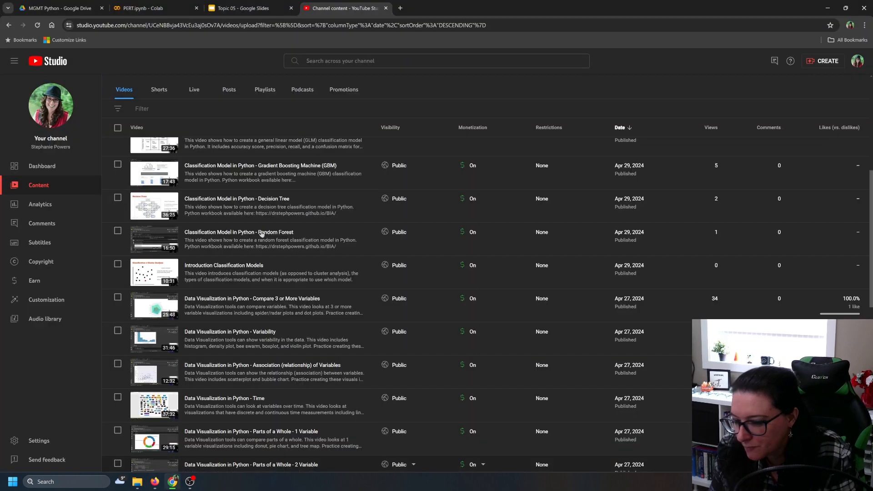
pyautogui.click(231, 8)
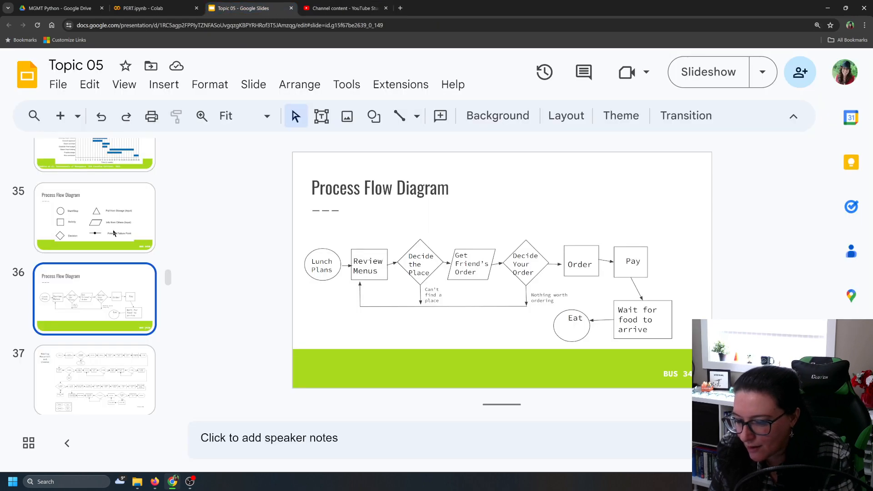
pyautogui.click(100, 226)
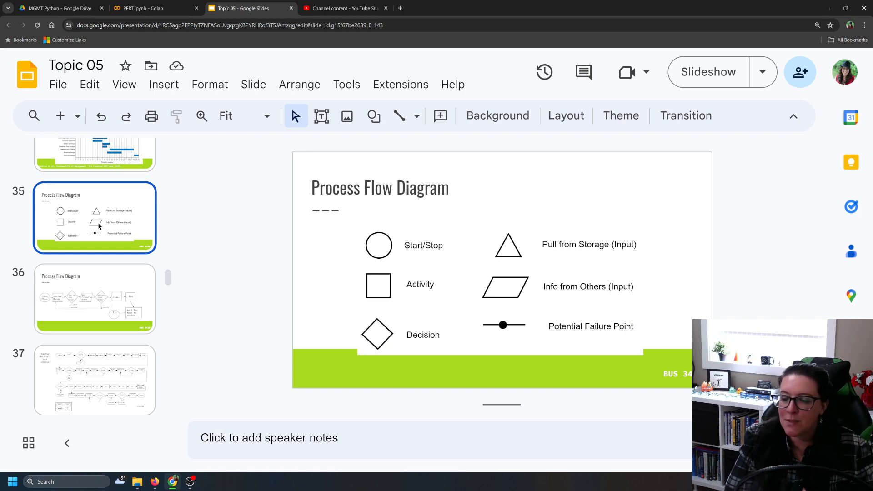
pyautogui.click(91, 294)
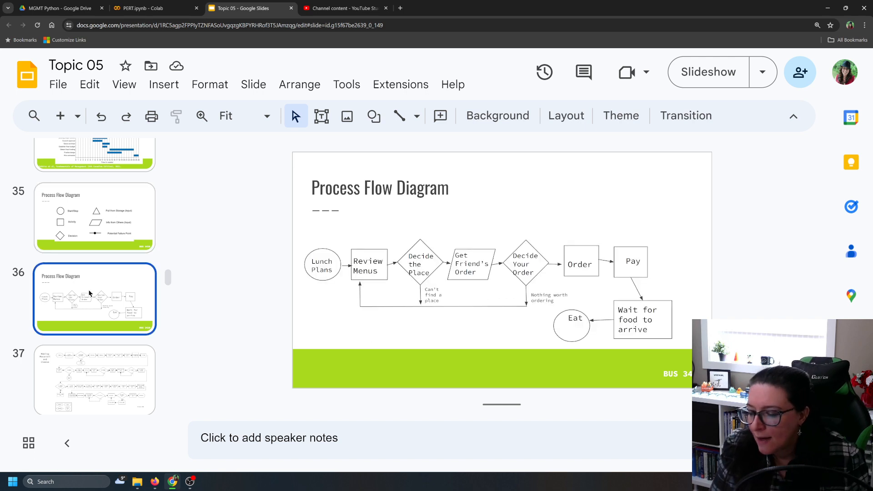